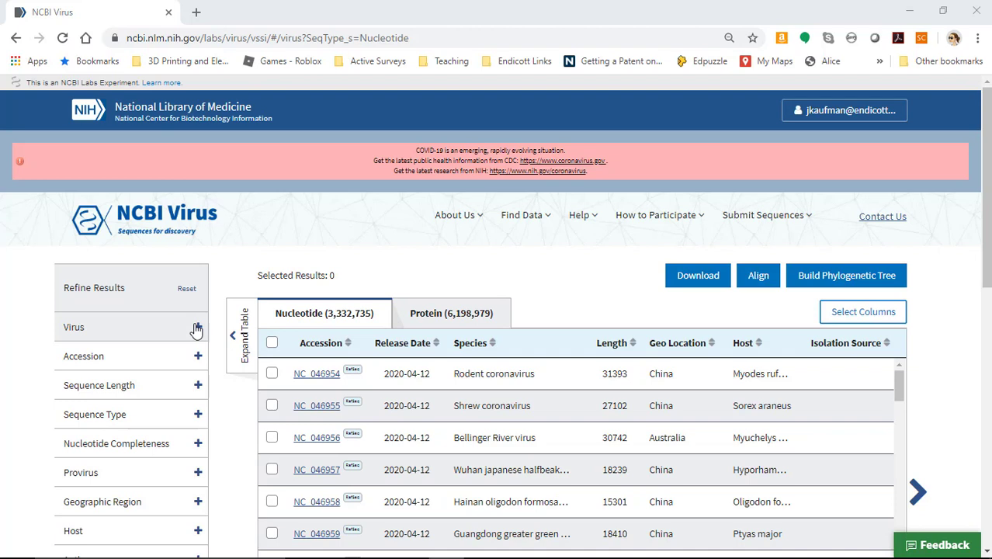
# - Filter the results by virus to Severe acute respiratory syndrome coronavirus 2 (SARS-CoV-2), taxid:2697049, searching for "covid"
pyautogui.click(196, 329)
pyautogui.click(144, 358)
pyautogui.write('c')
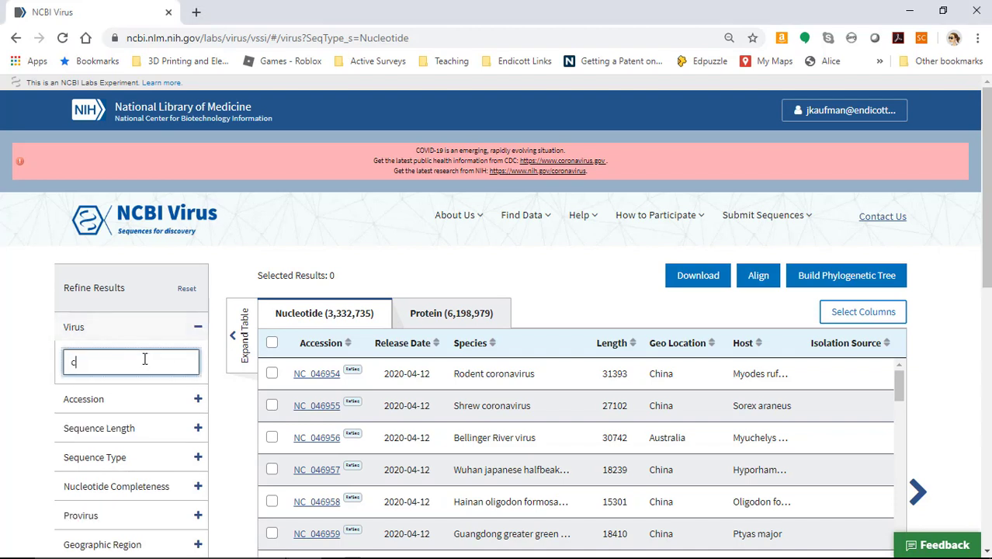
pyautogui.write('ovid')
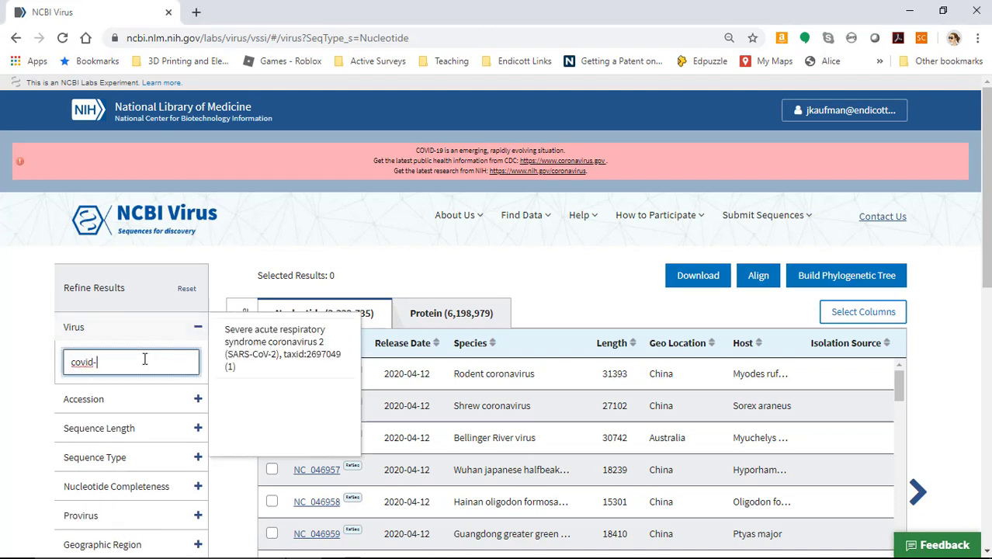
pyautogui.write('-19')
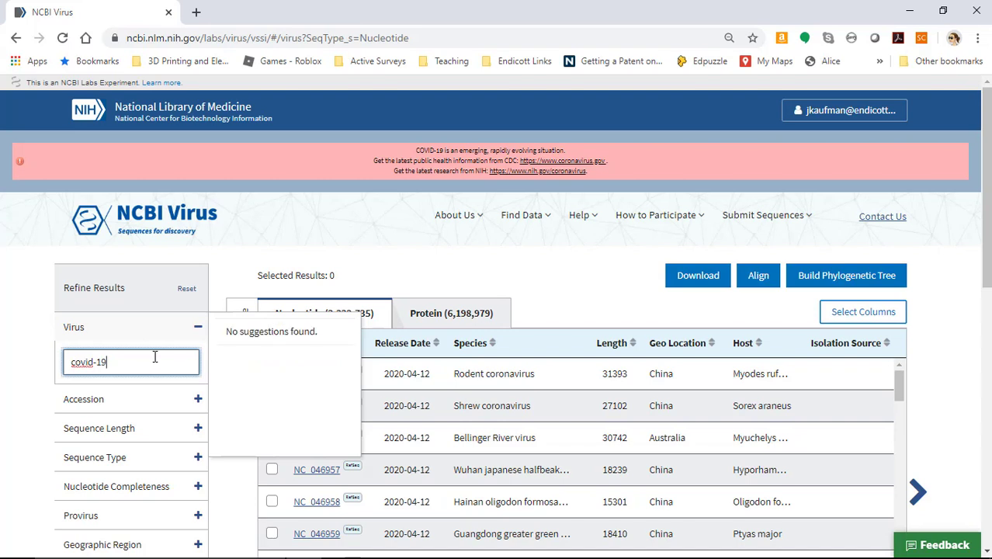
pyautogui.press('BackSpace')
pyautogui.press('BackSpace')
pyautogui.press('BackSpace')
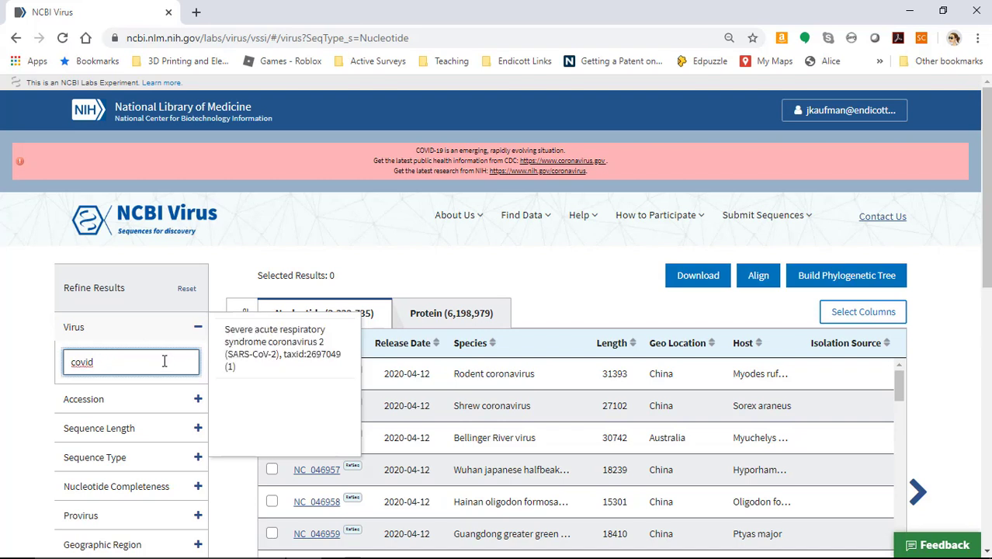
pyautogui.click(283, 348)
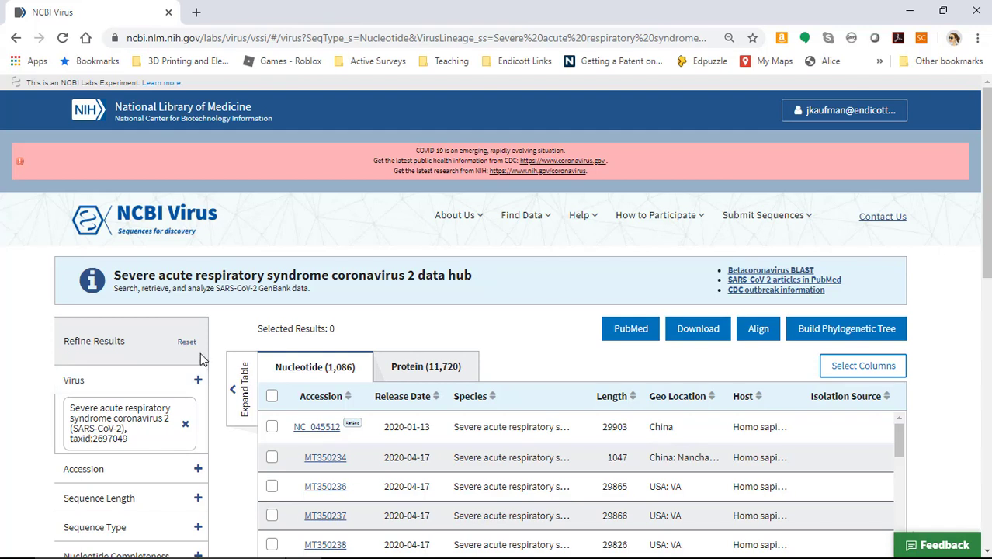
# - Limit the SARS-CoV-2 nucleotide results to the RefSeq sequence type
pyautogui.scroll(-1, 201, 357)
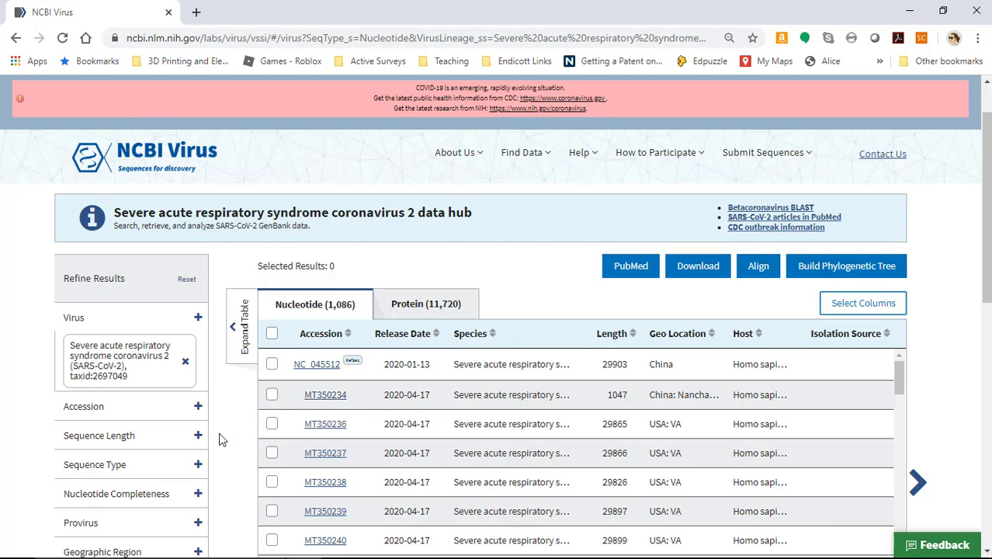
pyautogui.scroll(-1, 219, 439)
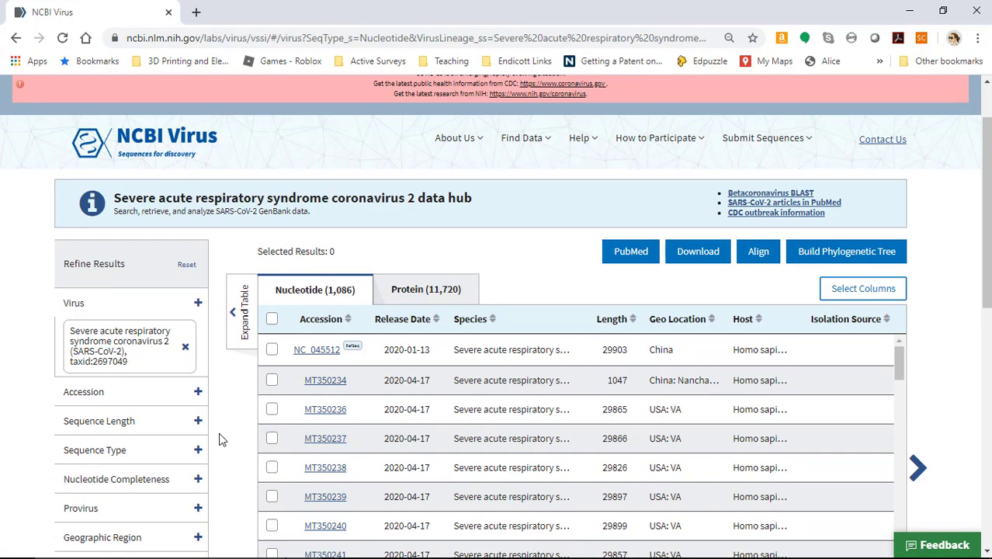
pyautogui.scroll(-1, 219, 439)
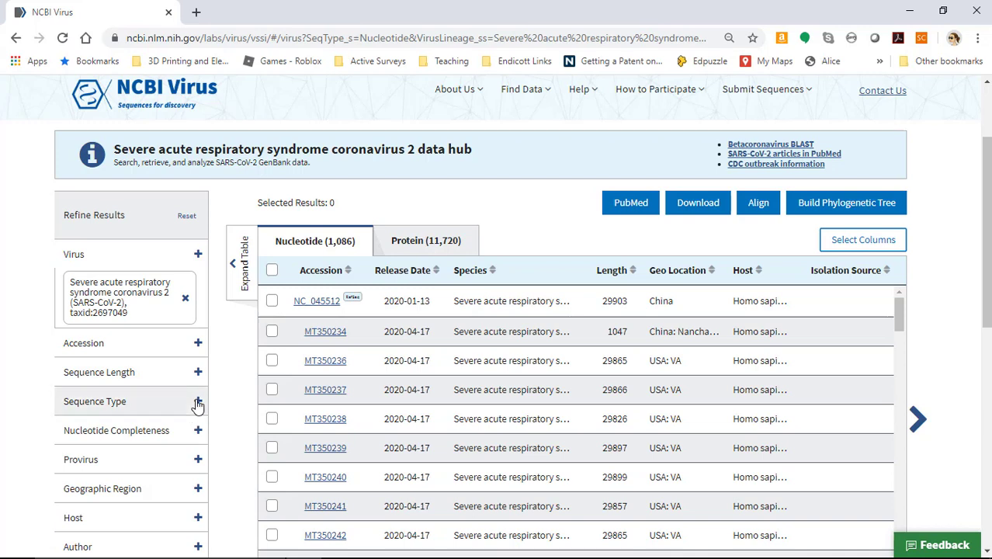
pyautogui.click(198, 402)
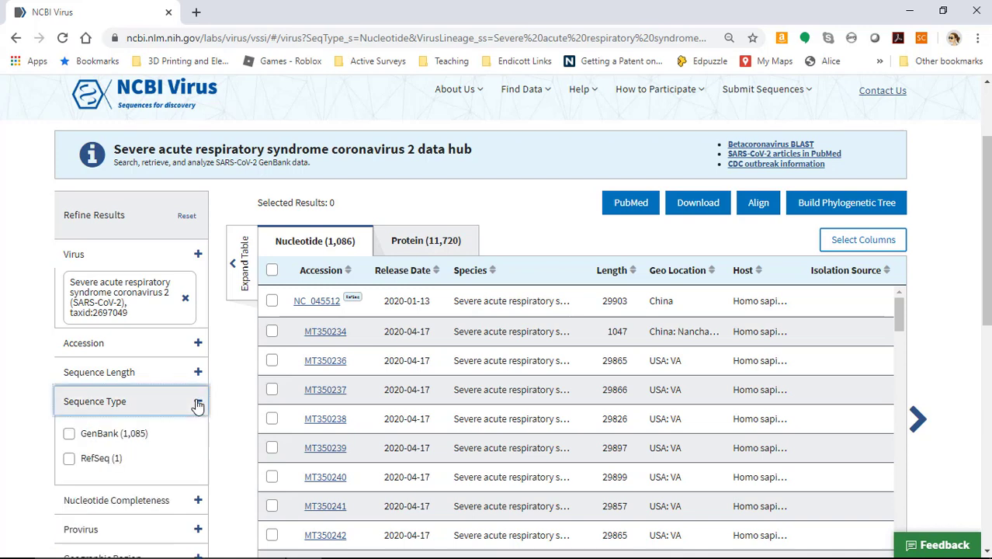
pyautogui.click(87, 462)
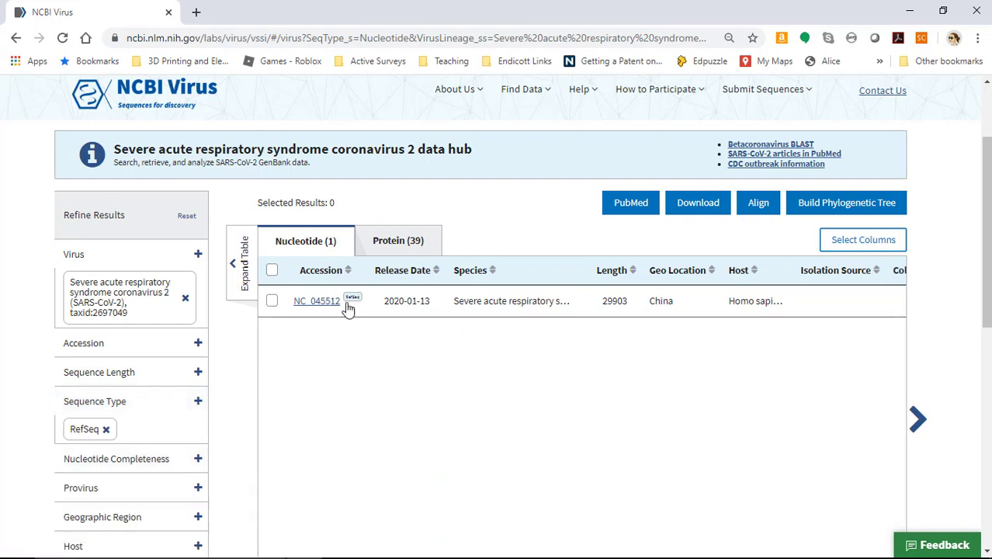
# - Copy the reference sequence's accession NC_045512, close its details, and remove the RefSeq filter
pyautogui.moveTo(345, 309); pyautogui.dragTo(297, 309)
pyautogui.hotkey('ctrl', 'c')
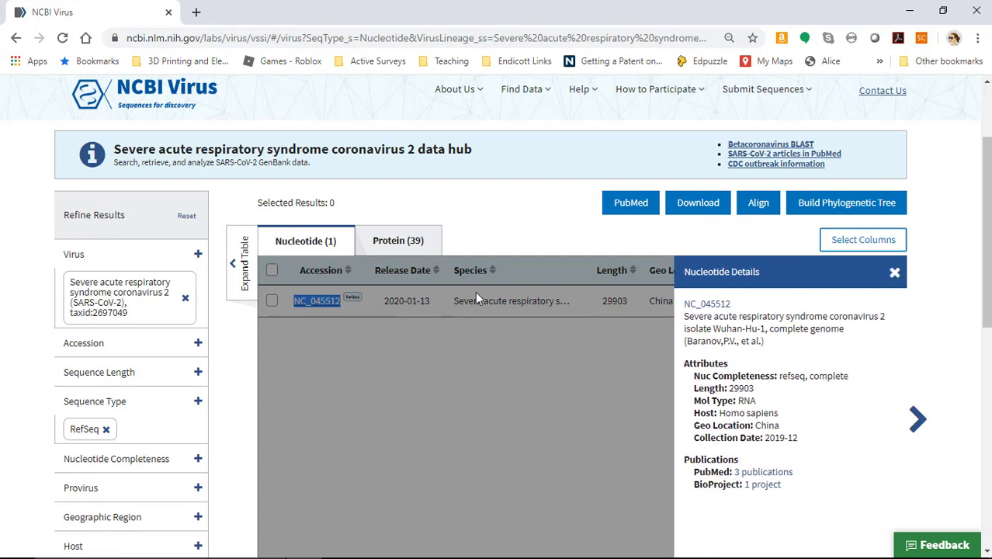
pyautogui.click(894, 272)
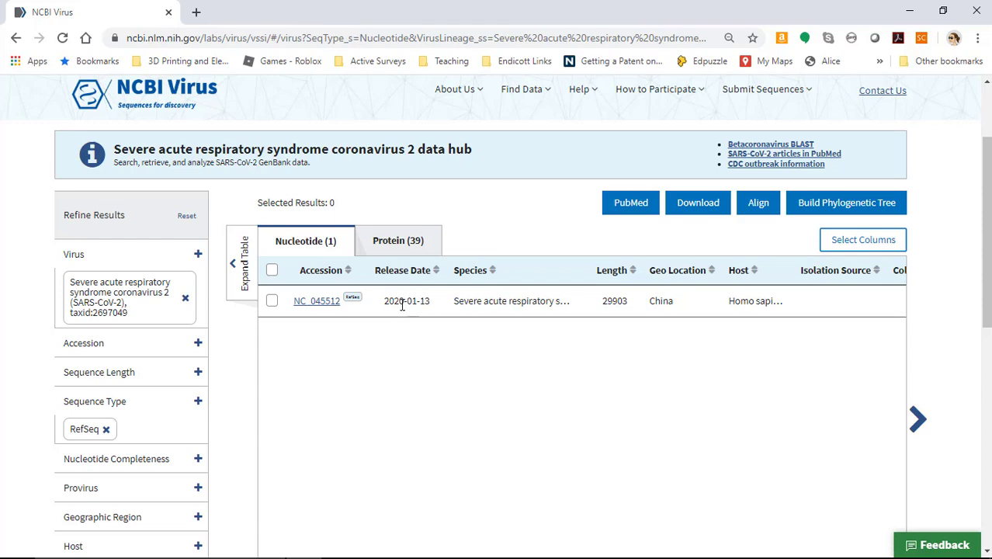
pyautogui.click(106, 429)
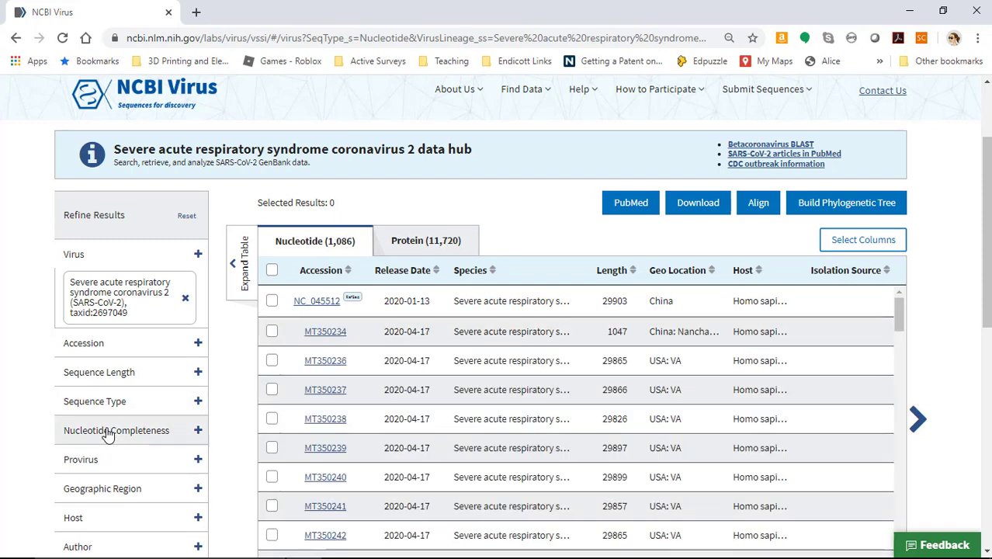
# - Paste the copied accession NC_045512 into the Accession filter, leaving the filter unsubmitted
pyautogui.click(196, 347)
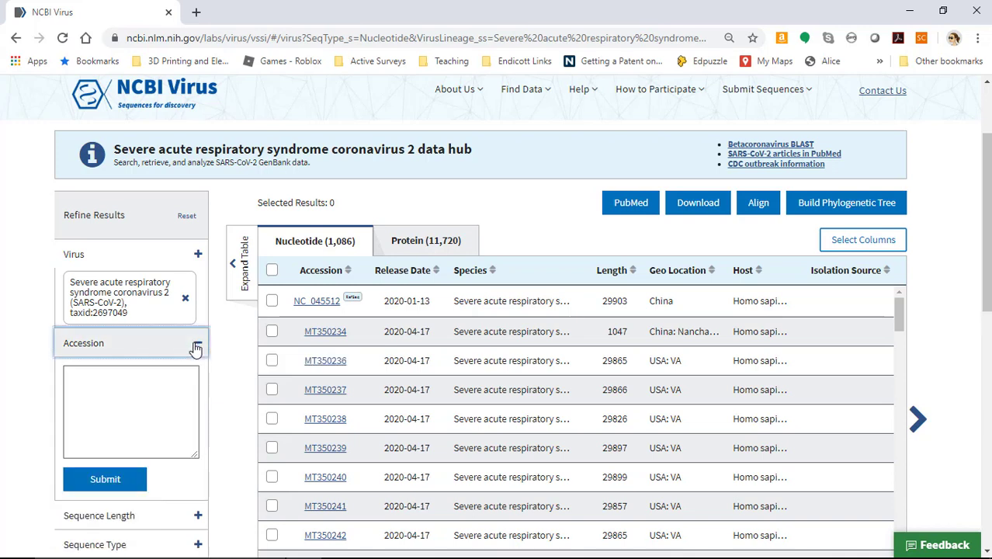
pyautogui.click(138, 372)
pyautogui.hotkey('ctrl', 'v')
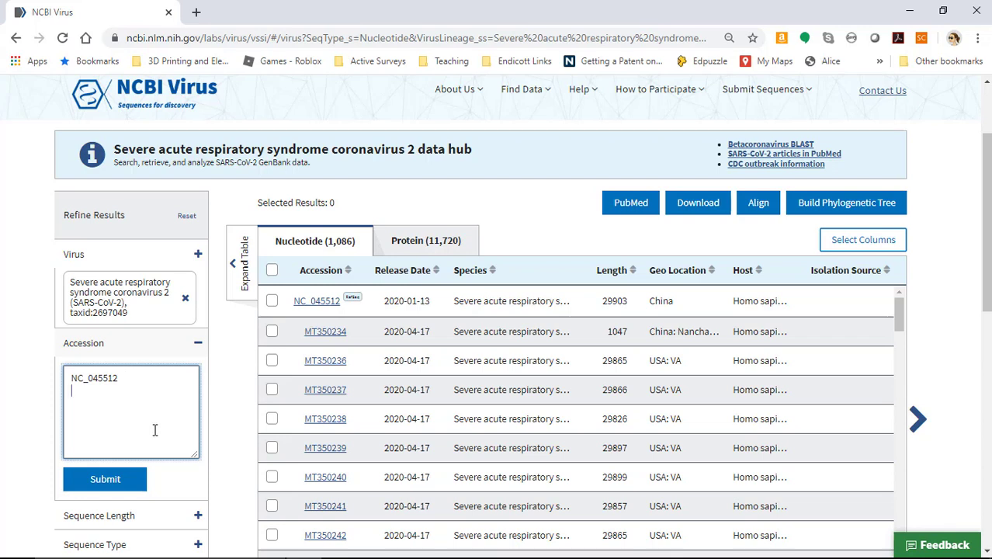
# - Switch to sequences.csv in Excel and copy the accessions in A2:A11
pyautogui.moveTo(319, 552)
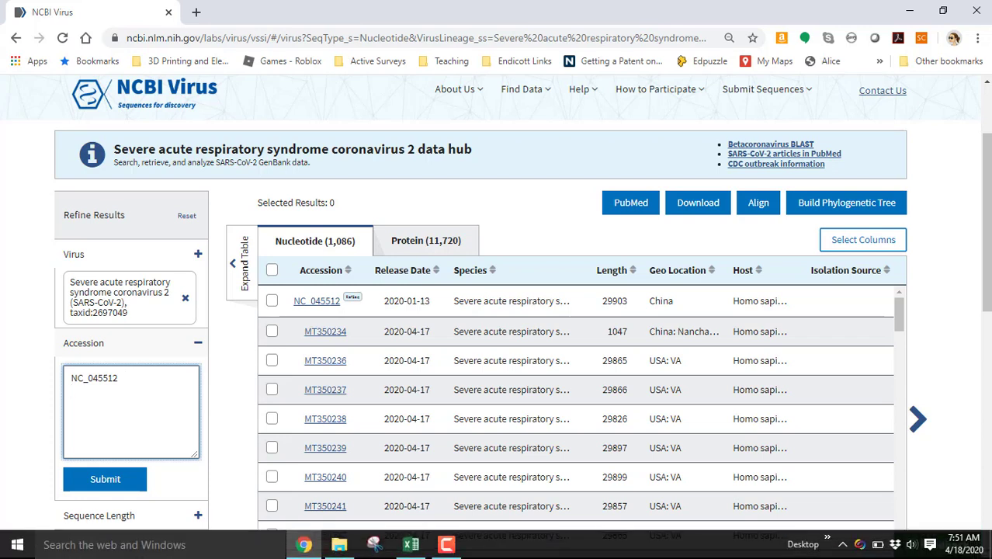
pyautogui.click(410, 544)
pyautogui.click(50, 211)
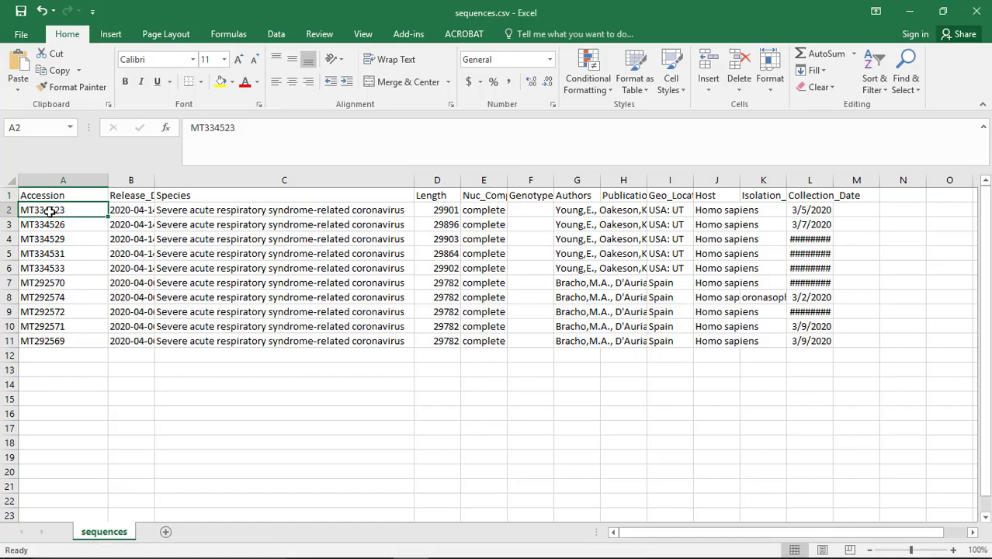
pyautogui.keyDown('shift'); pyautogui.click(49, 341); pyautogui.keyUp('shift')
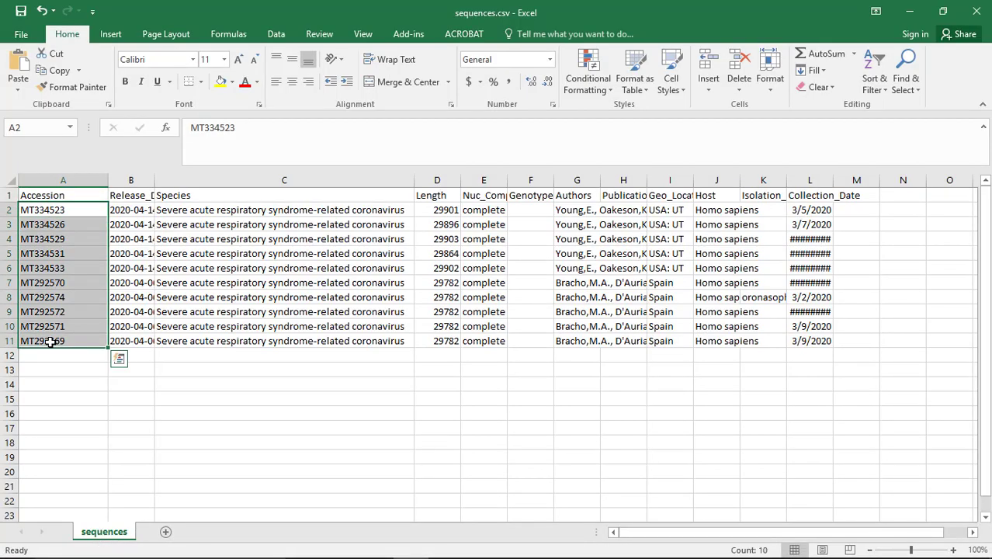
pyautogui.hotkey('ctrl', 'c')
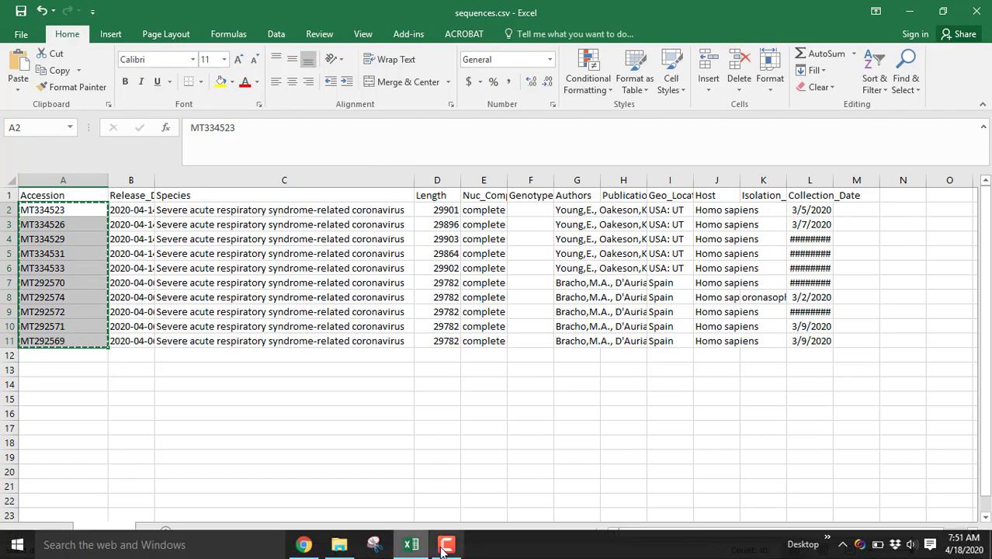
# - Return to NCBI Virus in Chrome, add the copied accessions below NC_045512 in the Accession filter, and apply it
pyautogui.click(305, 544)
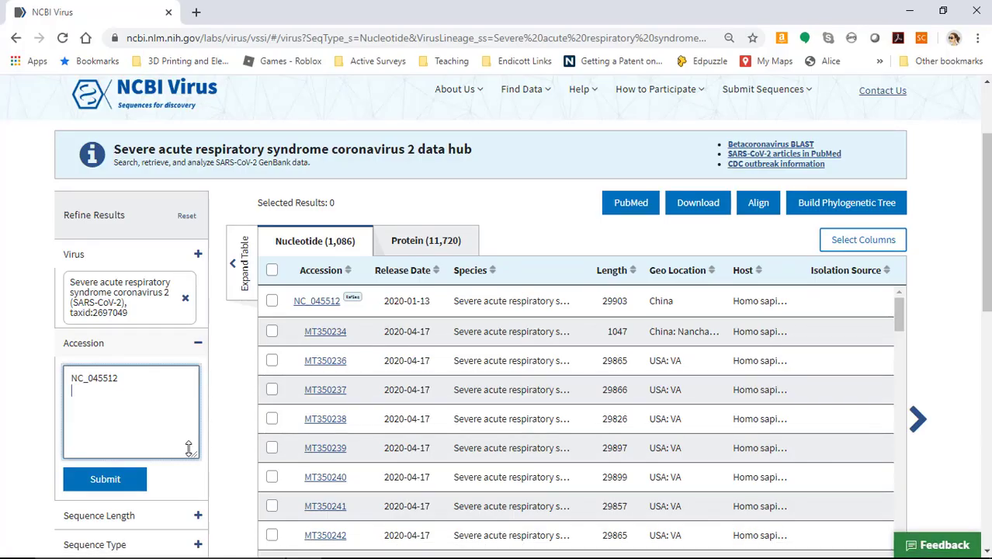
pyautogui.hotkey('ctrl', 'v')
pyautogui.click(118, 481)
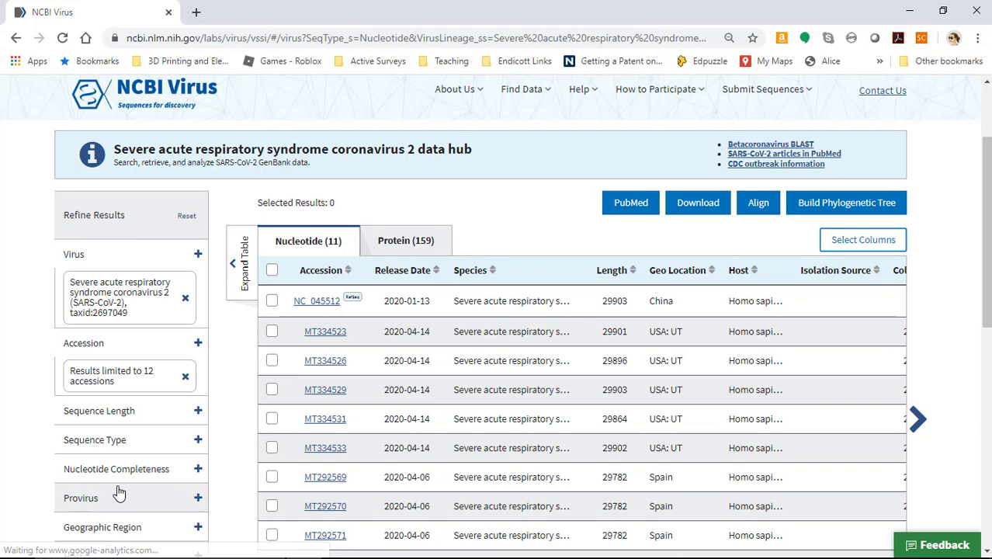
# - Select all the filtered nucleotide sequences and build a phylogenetic tree from them
pyautogui.scroll(-2, 324, 361)
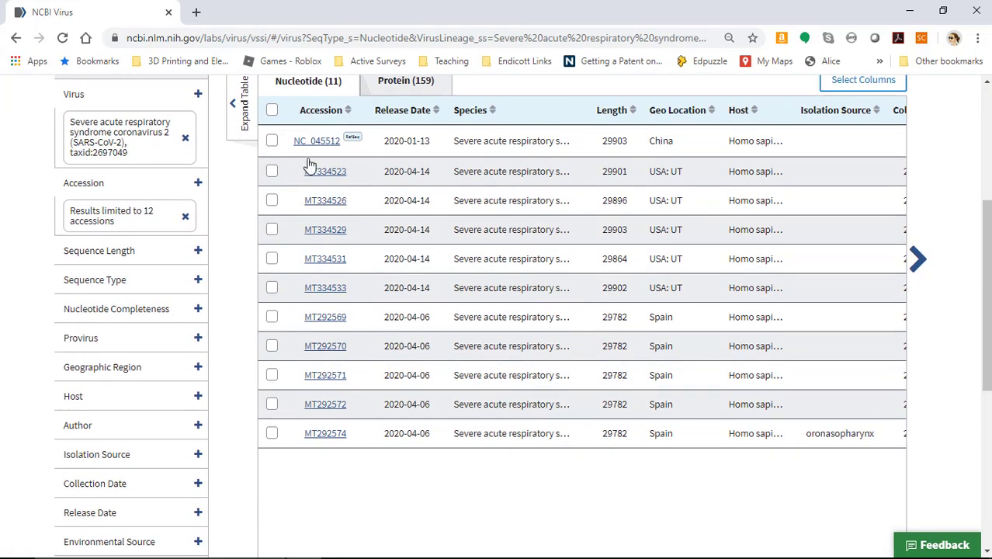
pyautogui.click(272, 111)
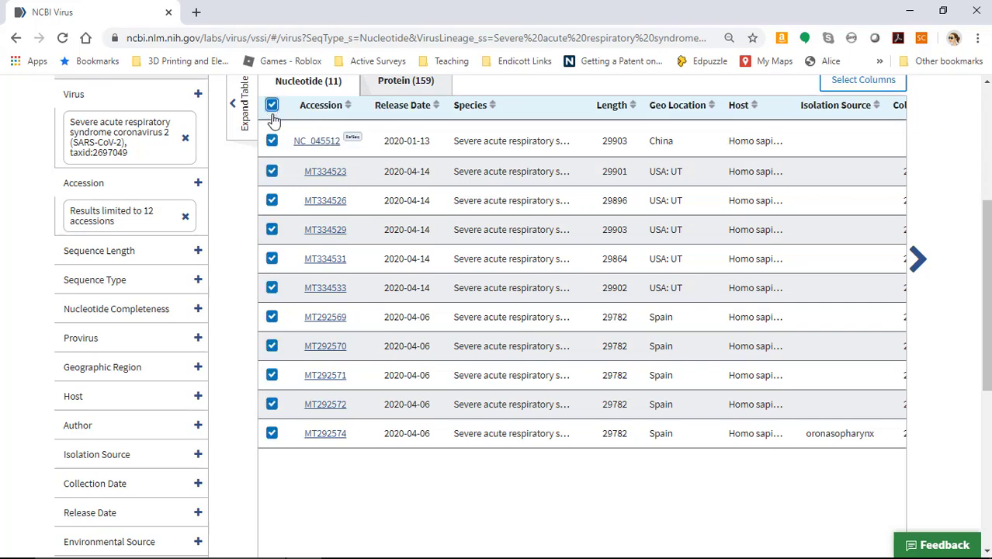
pyautogui.scroll(3, 659, 180)
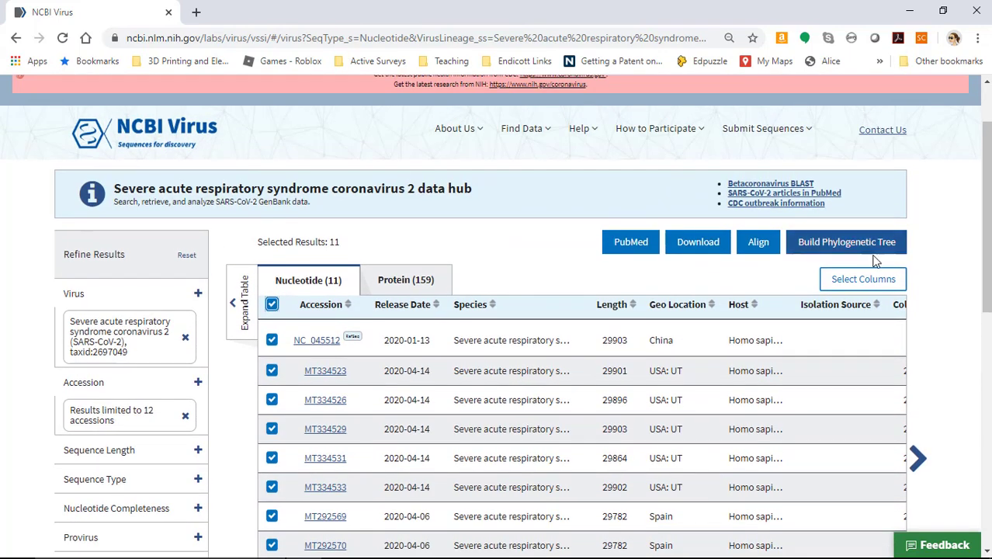
pyautogui.click(857, 248)
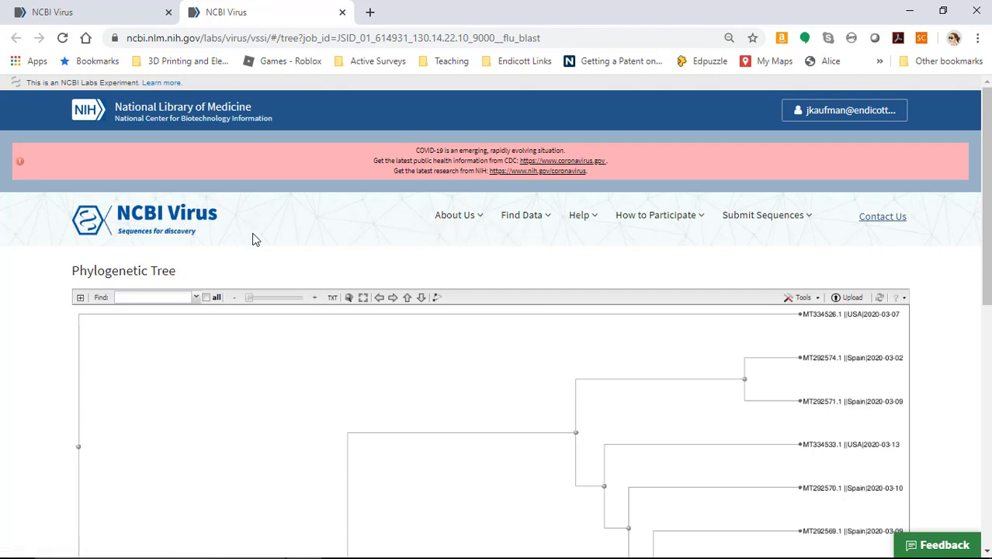
# - Look over the phylogenetic tree's branches and download the tree as a Newick file
pyautogui.scroll(-1, 256, 236)
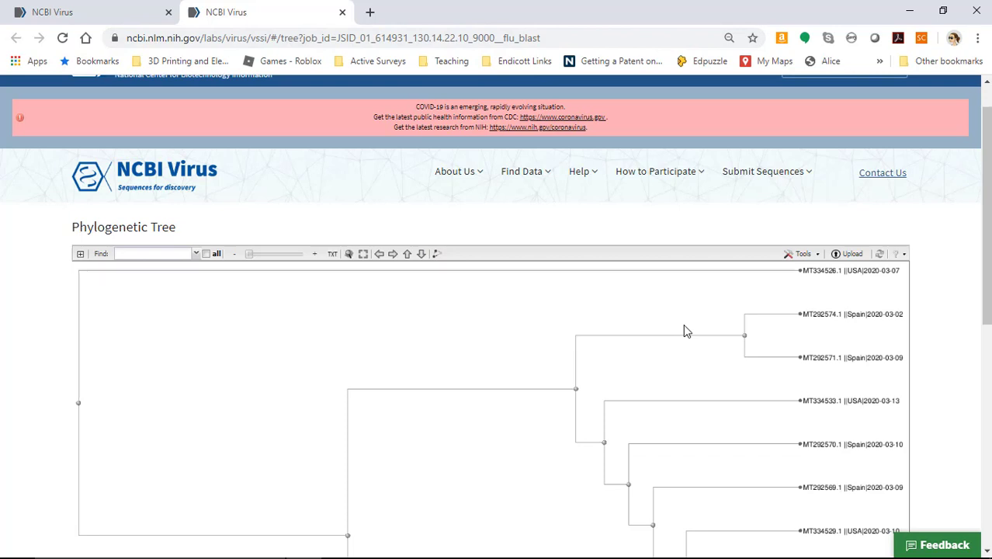
pyautogui.scroll(-1, 685, 331)
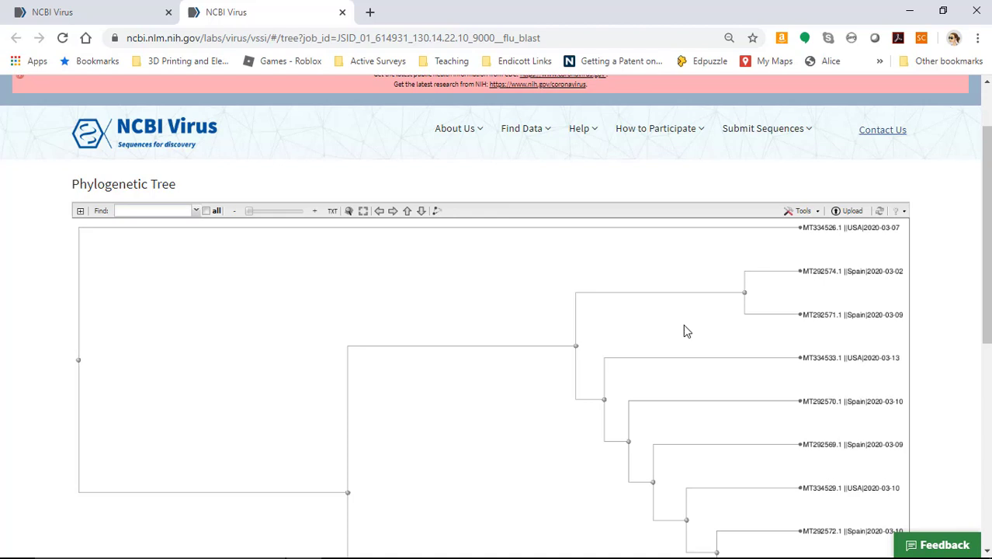
pyautogui.scroll(-3, 685, 331)
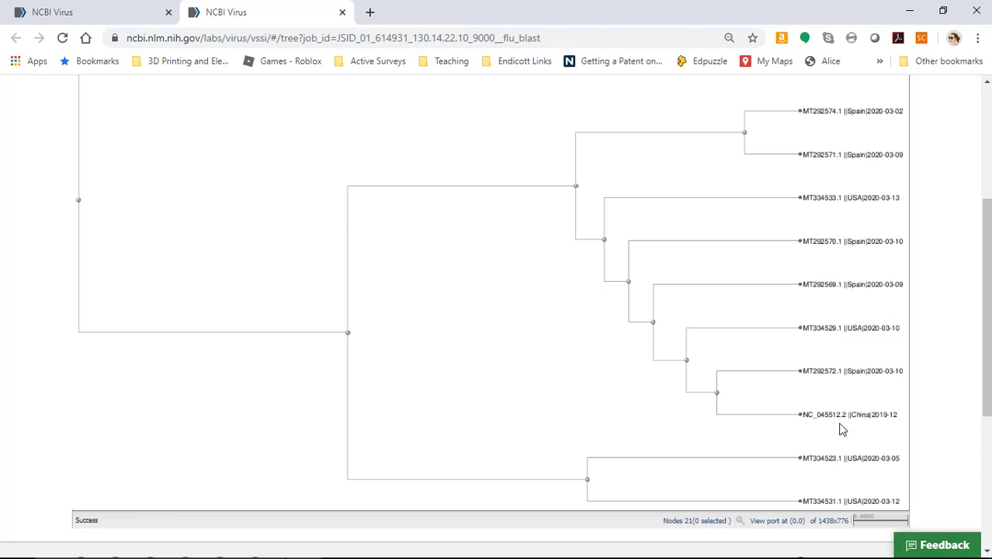
pyautogui.scroll(3, 842, 429)
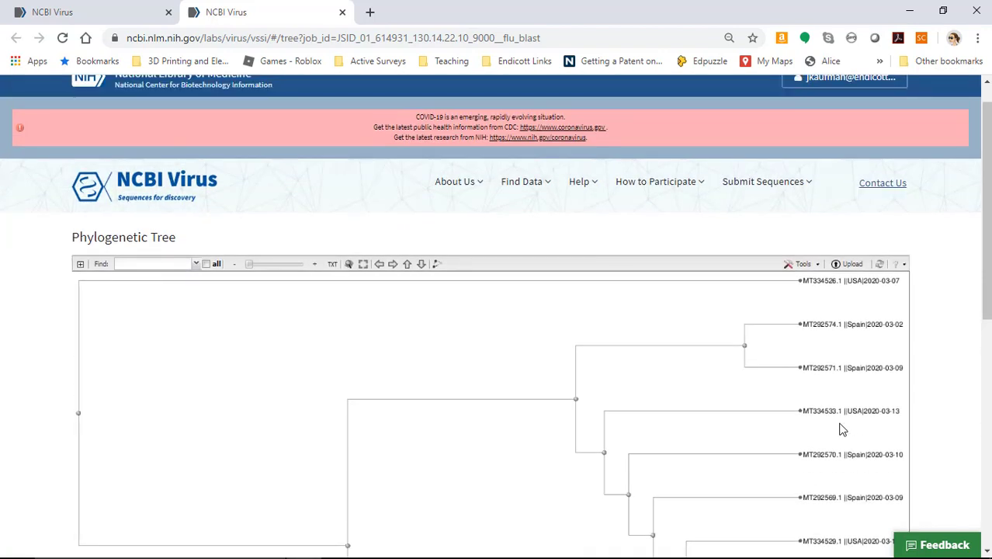
pyautogui.click(805, 266)
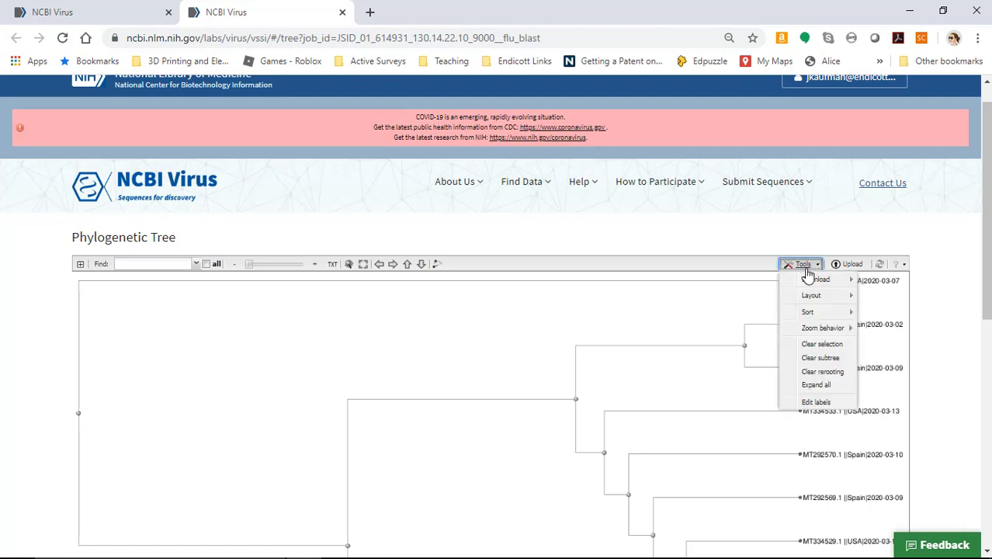
pyautogui.moveTo(812, 283)
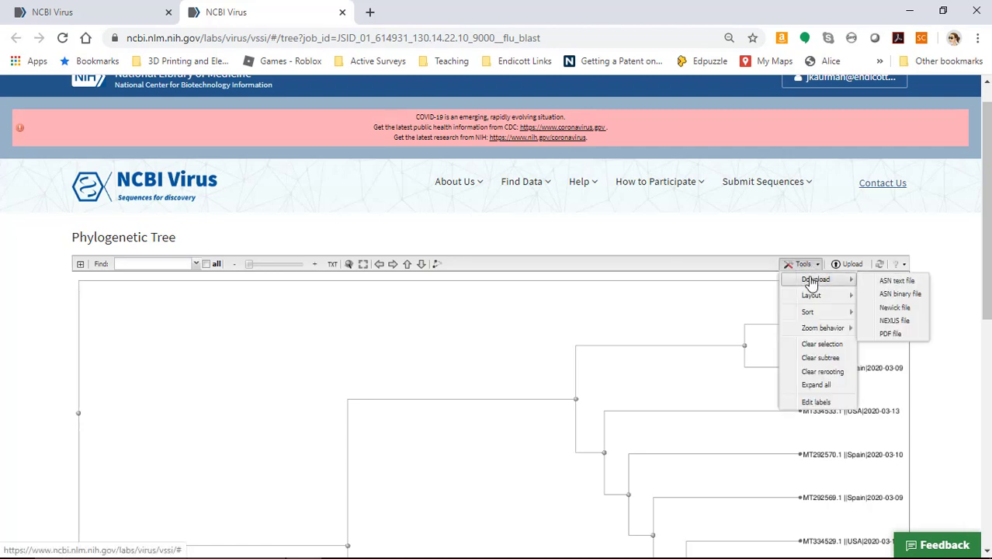
pyautogui.click(895, 308)
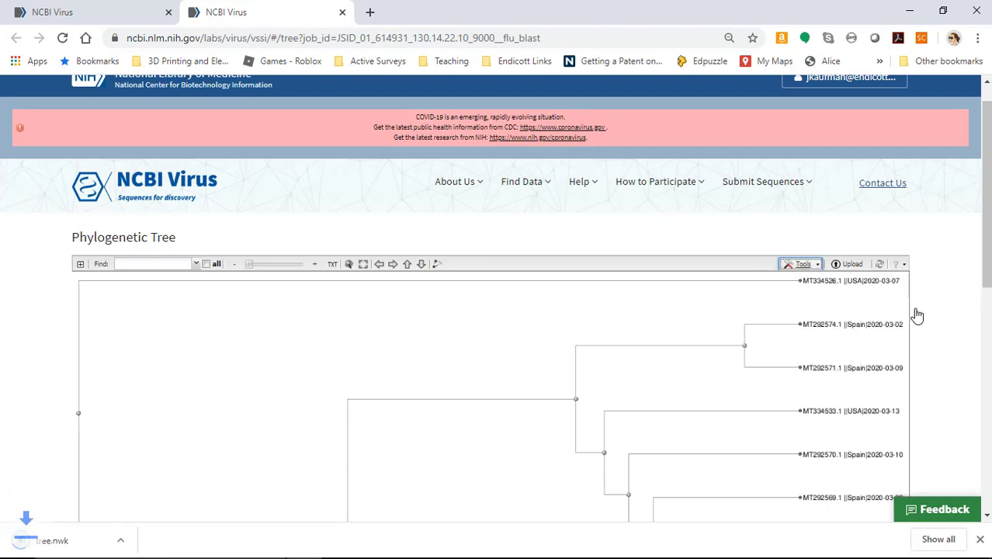